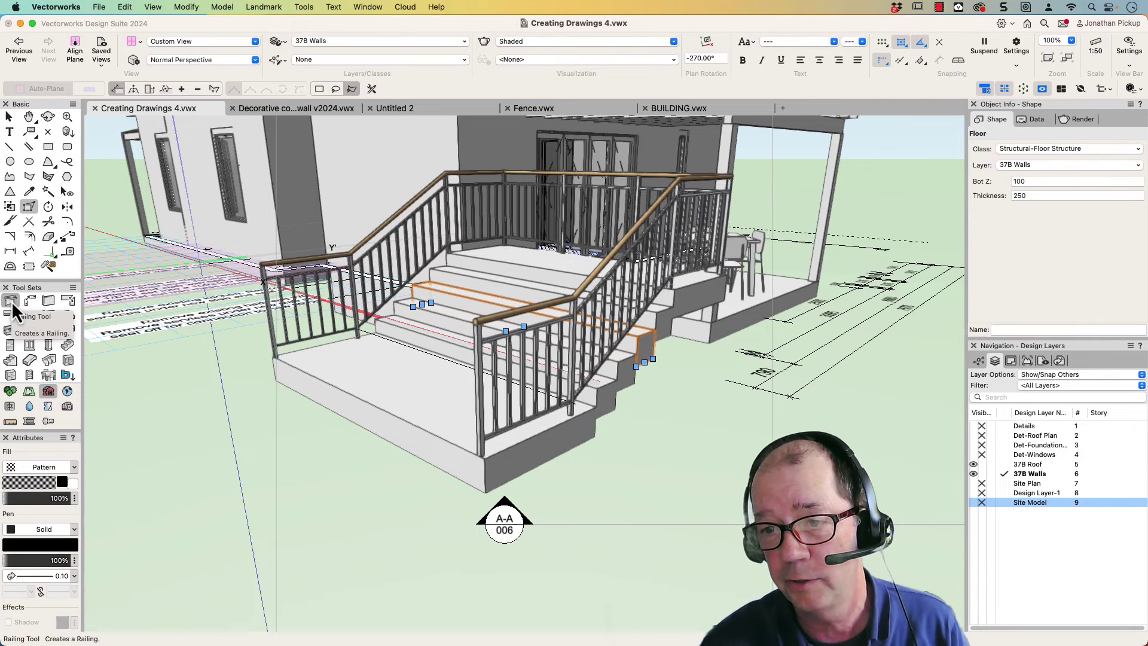
Delete the existing railing around the entrance steps and switch the model to the plan view
{"action": "left_click", "coordinate": [354, 289]}
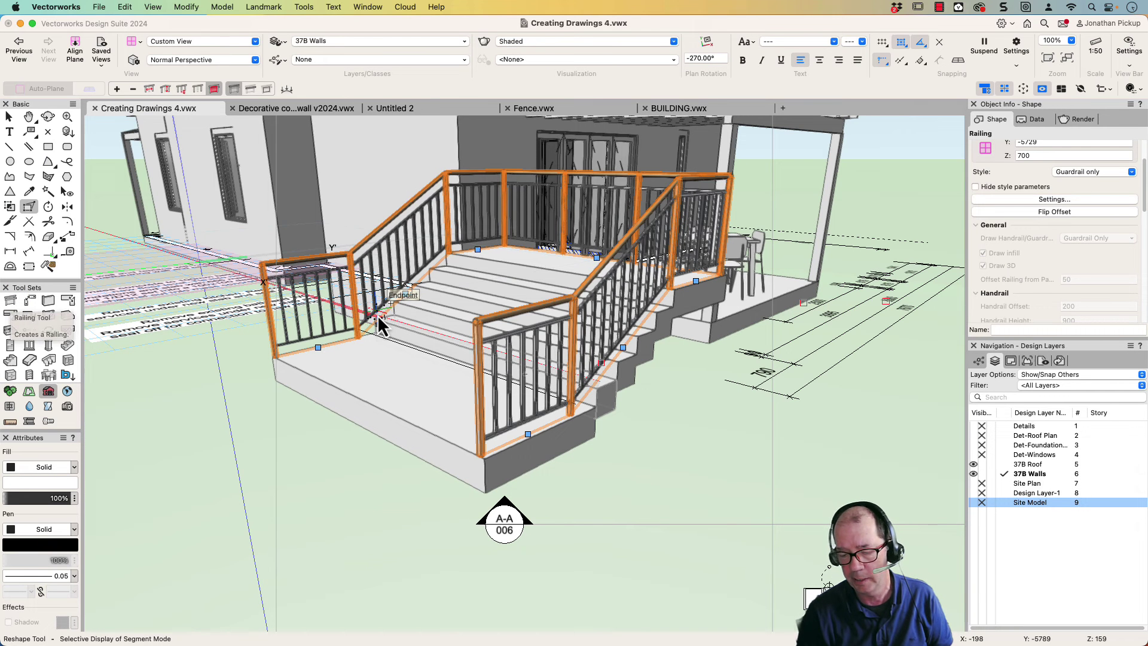
{"action": "key", "text": "Delete"}
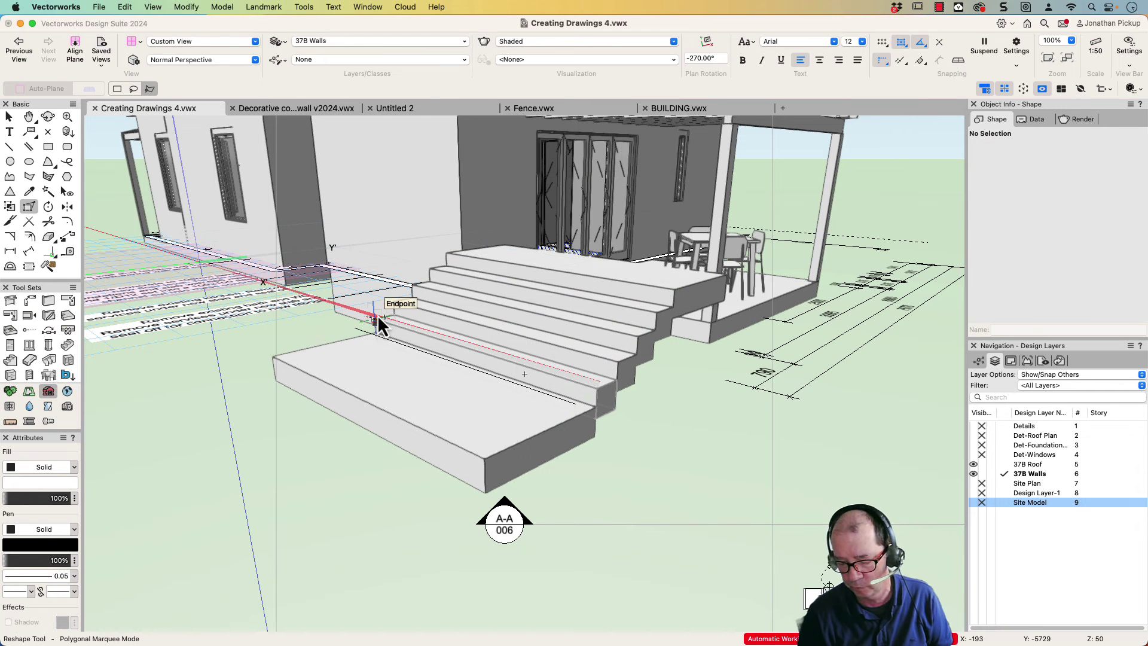
{"action": "key", "text": "F5"}
{"action": "scroll", "coordinate": [340, 213], "scroll_direction": "up", "scroll_amount": 3}
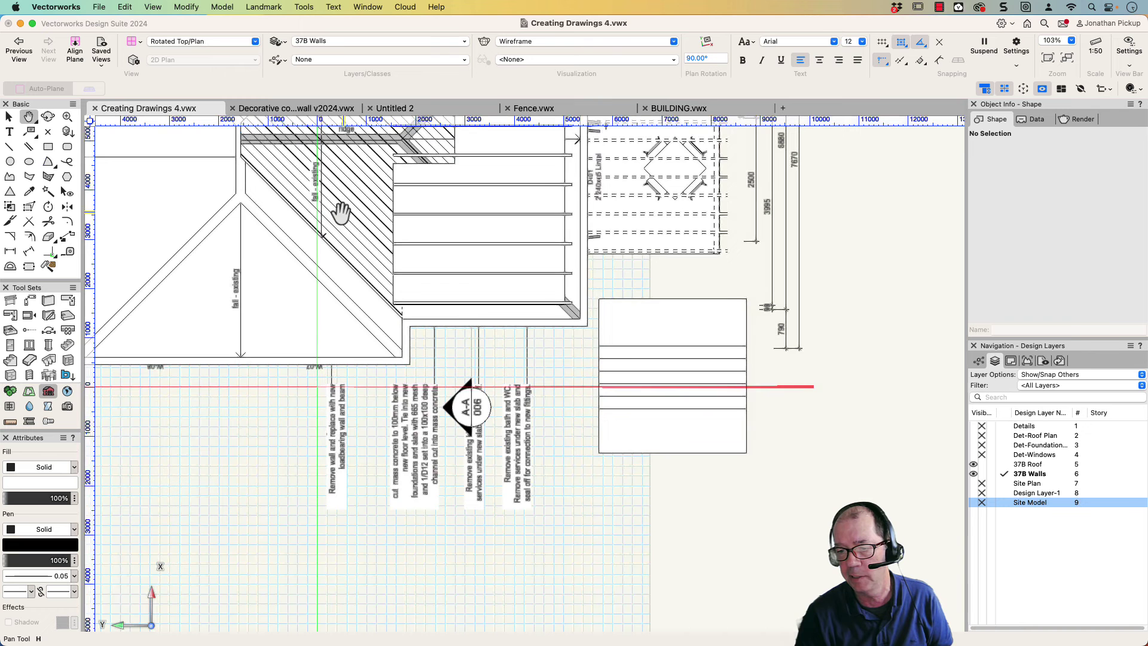
{"action": "left_click_drag", "start_coordinate": [341, 212], "coordinate": [335, 213]}
{"action": "key", "text": "shift+r"}
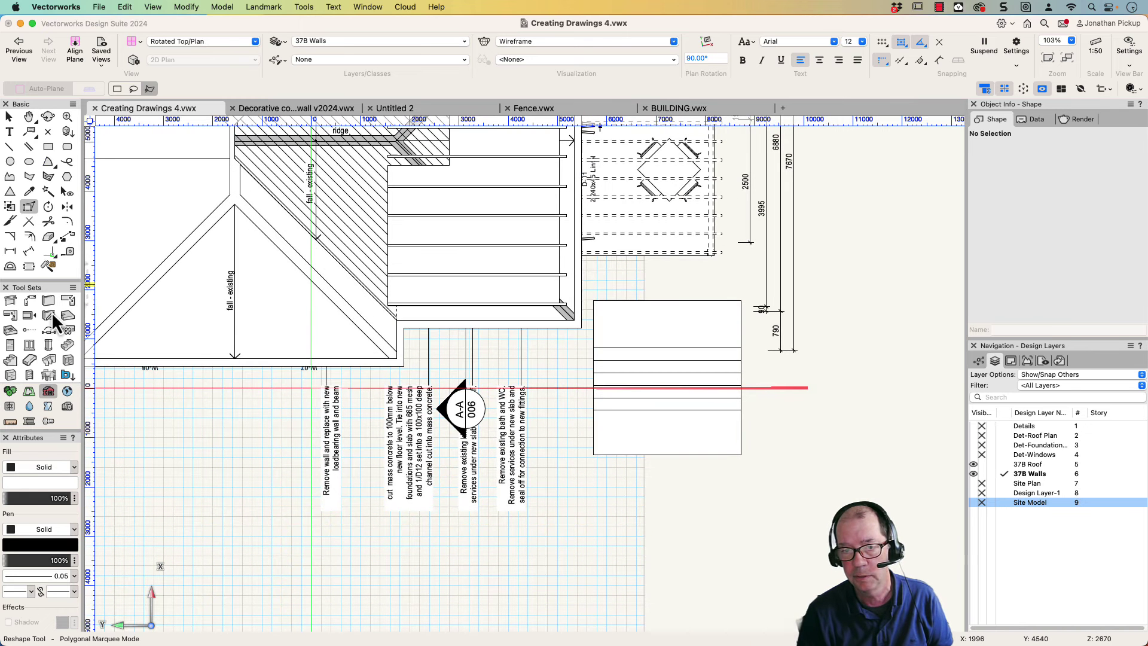
Draw an unstyled railing along both sides and the back edge of the steps, with vertices where the stair slope starts and ends
{"action": "left_click", "coordinate": [10, 301]}
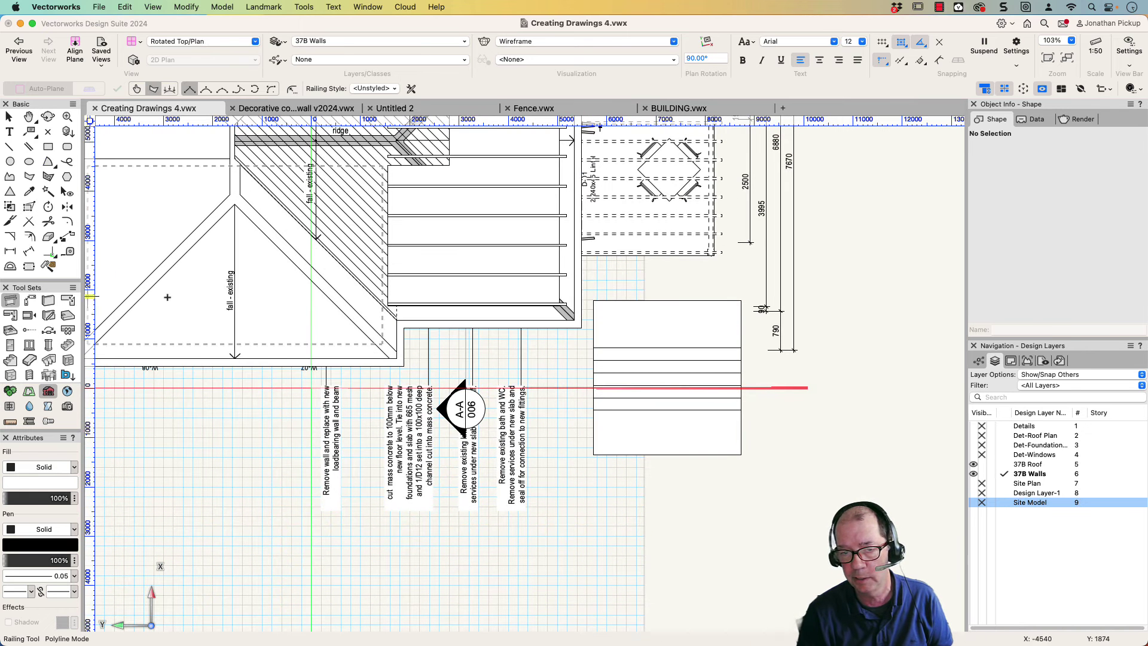
{"action": "left_click", "coordinate": [592, 456]}
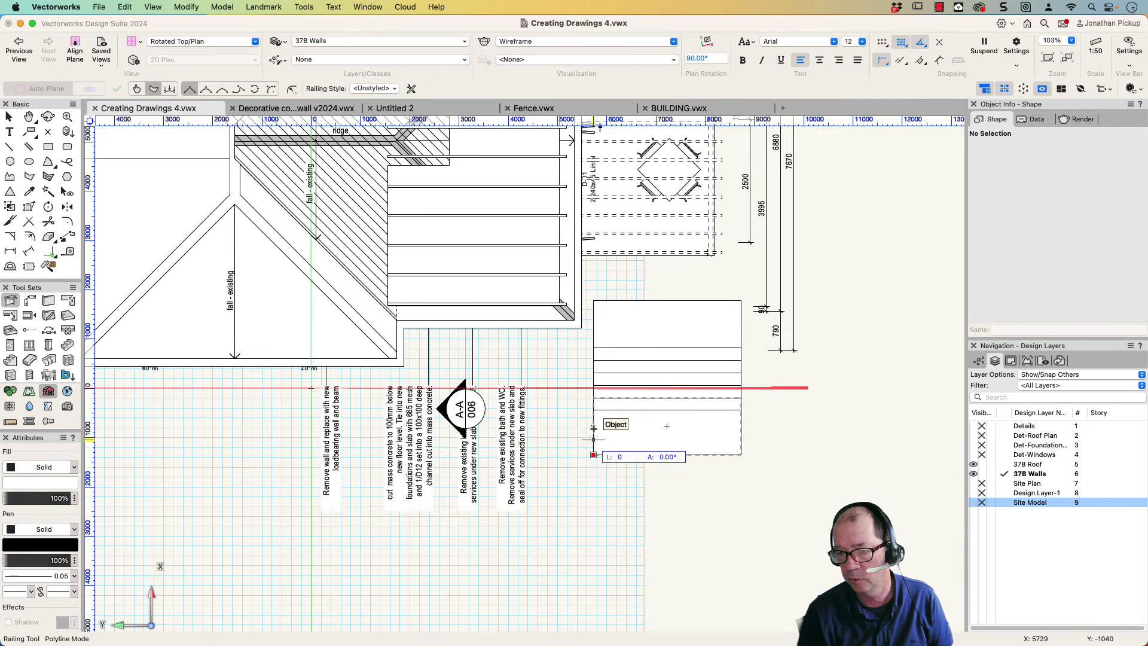
{"action": "left_click", "coordinate": [593, 398]}
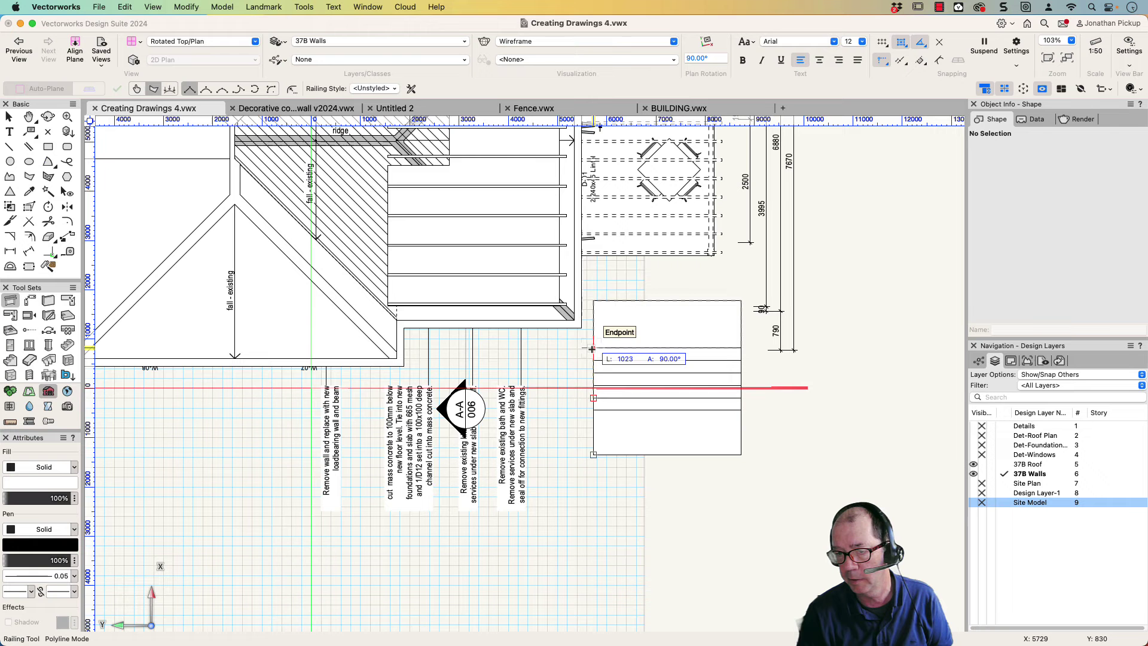
{"action": "left_click", "coordinate": [593, 302]}
{"action": "left_click", "coordinate": [743, 302]}
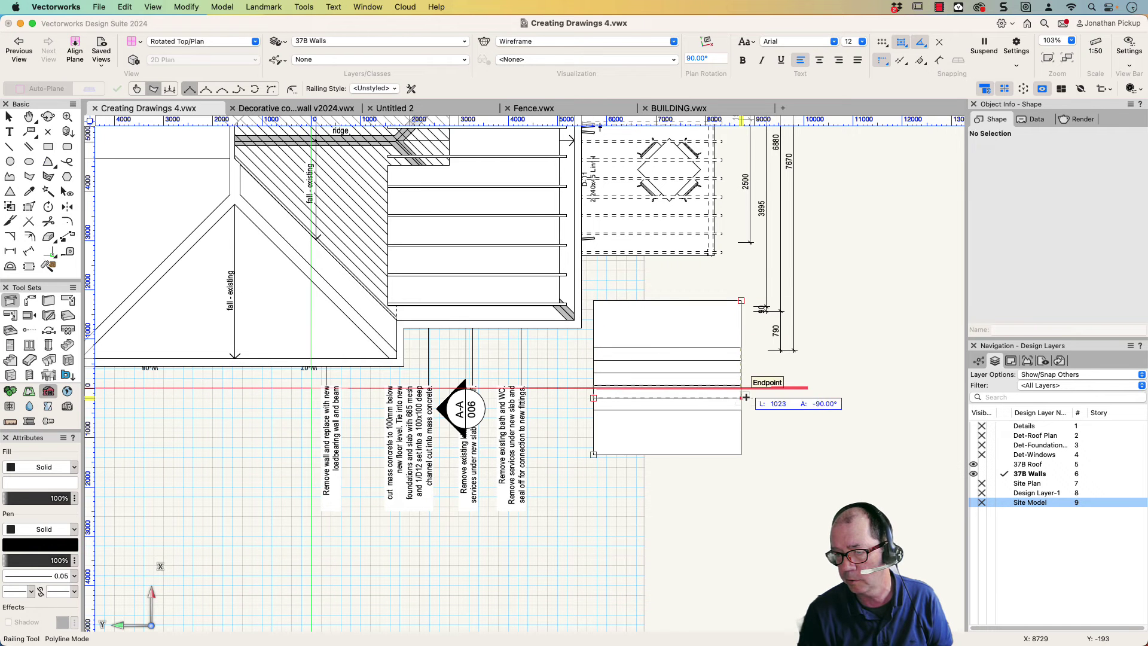
{"action": "left_click", "coordinate": [741, 360]}
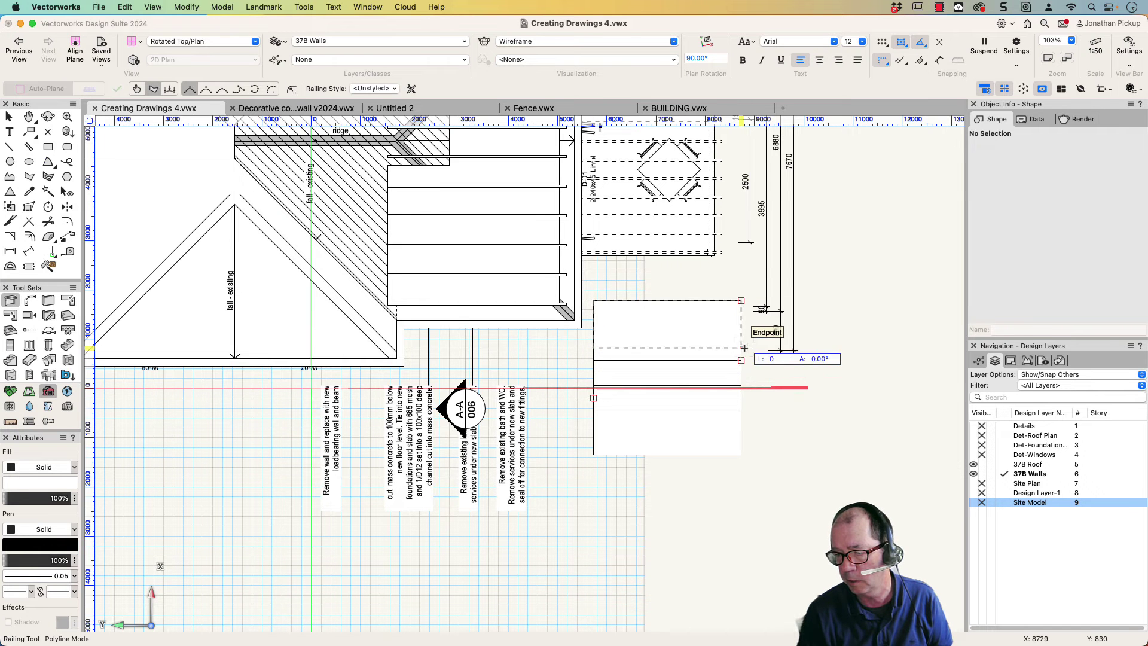
{"action": "left_click", "coordinate": [742, 398]}
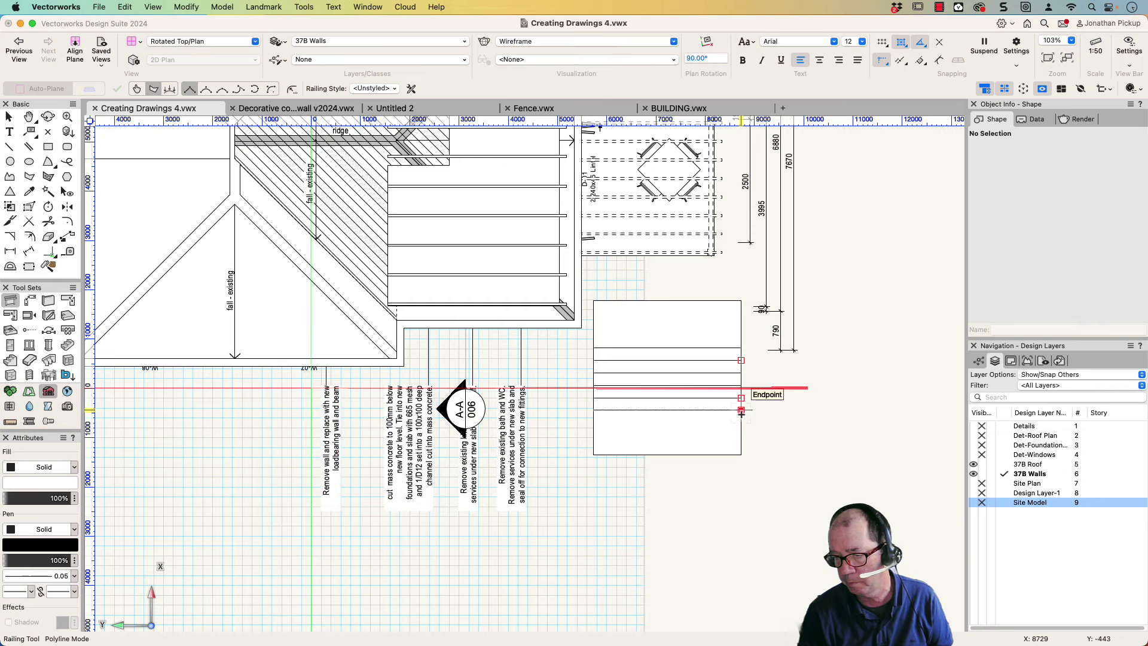
{"action": "double_click", "coordinate": [742, 454]}
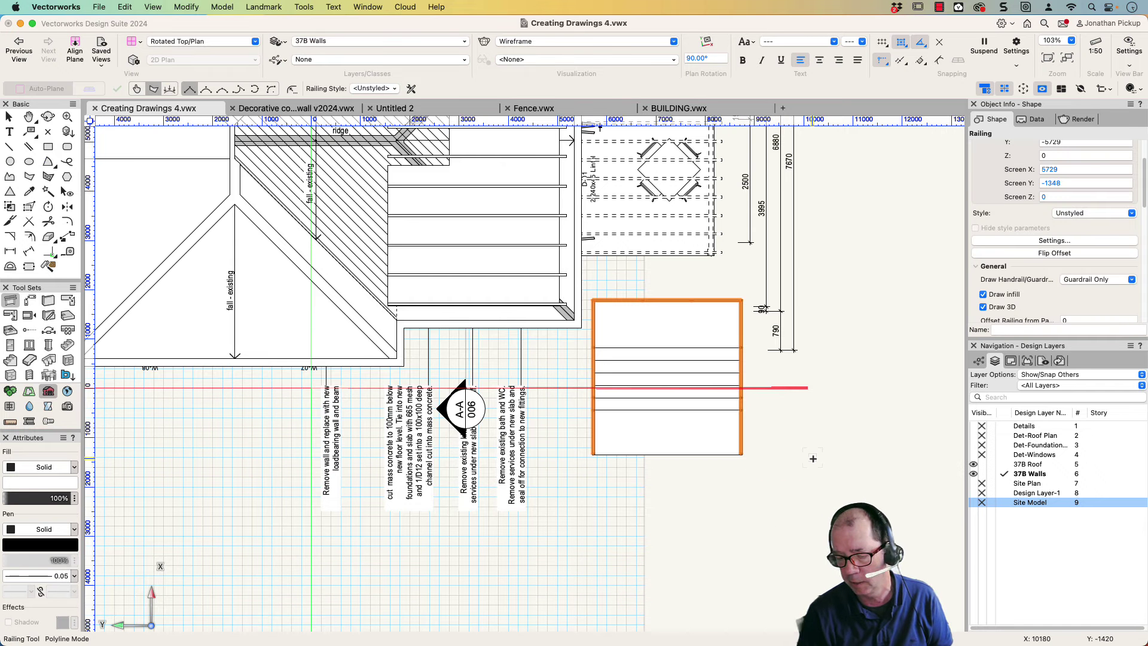
In a 3D view, raise the new railing to a Z height of 900
{"action": "key", "text": "super+3"}
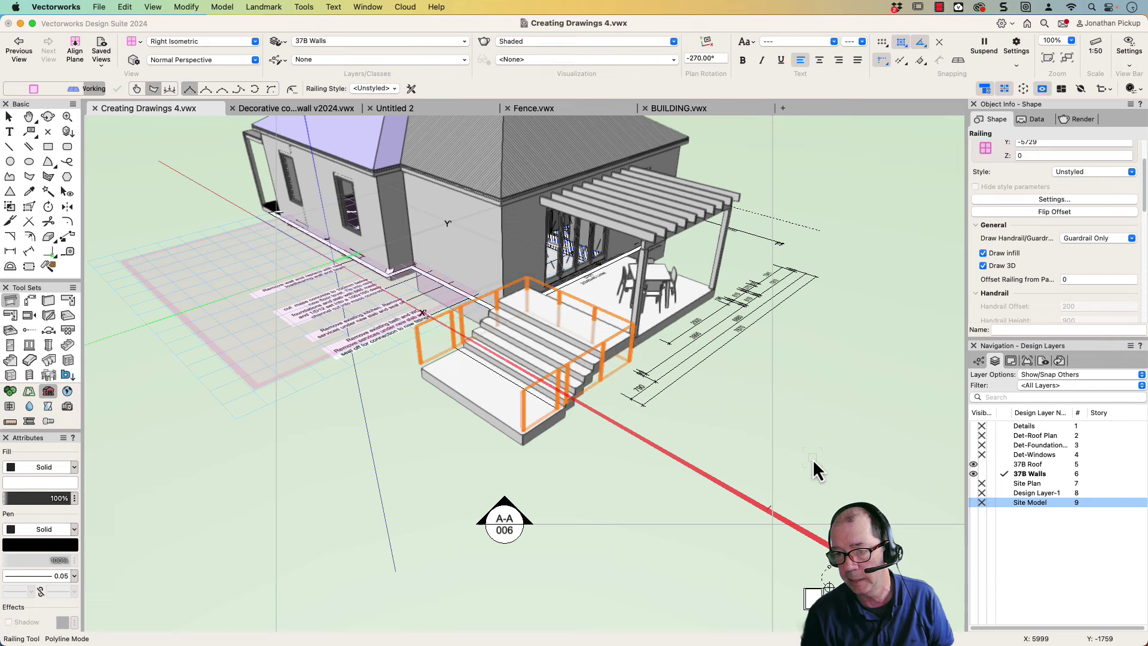
{"action": "middle_click_drag", "start_coordinate": [813, 458], "coordinate": [512, 310], "text": "shift"}
{"action": "scroll", "coordinate": [512, 310], "scroll_direction": "up", "scroll_amount": 3}
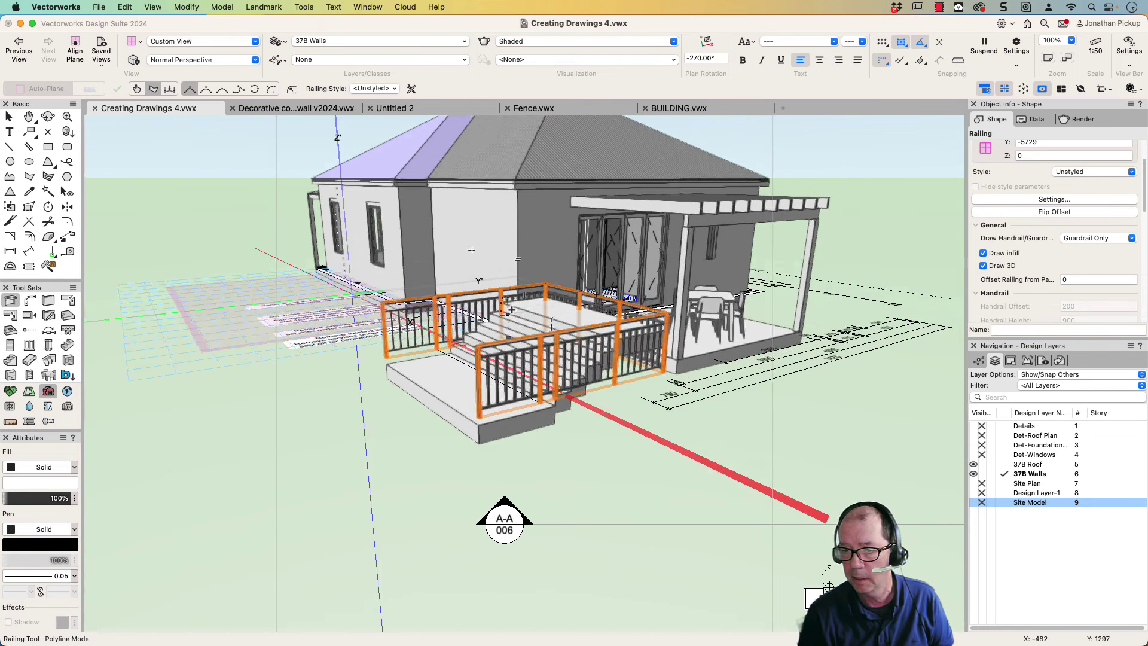
{"action": "scroll", "coordinate": [512, 310], "scroll_direction": "up", "scroll_amount": 2}
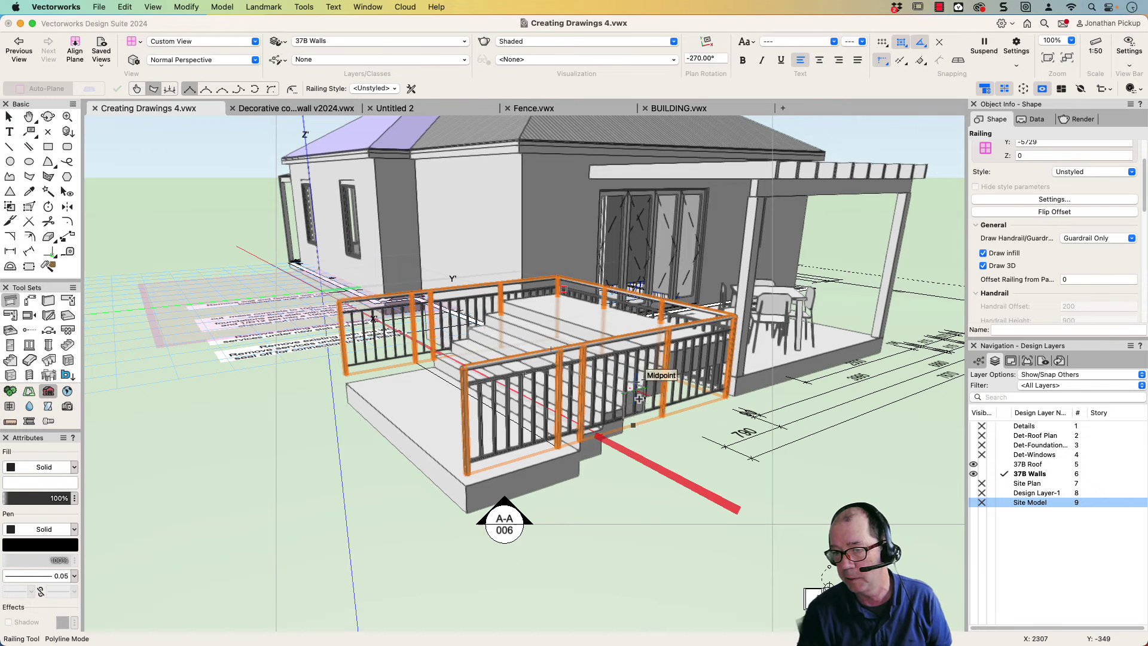
{"action": "left_click", "coordinate": [1022, 155]}
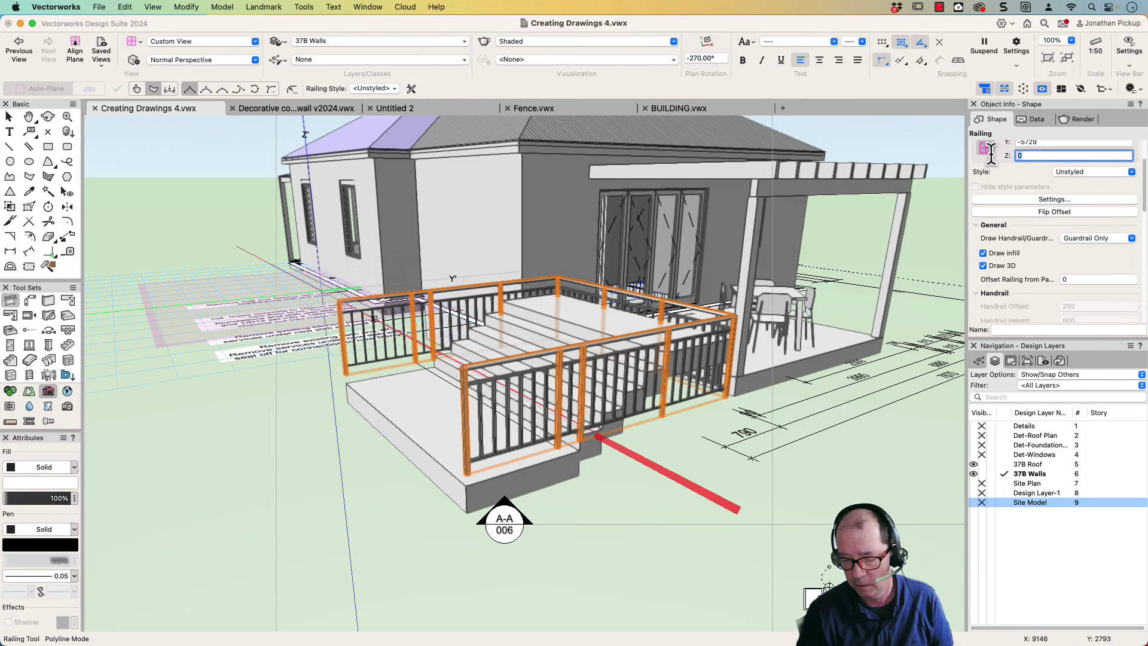
{"action": "type", "text": "900"}
{"action": "key", "text": "Return"}
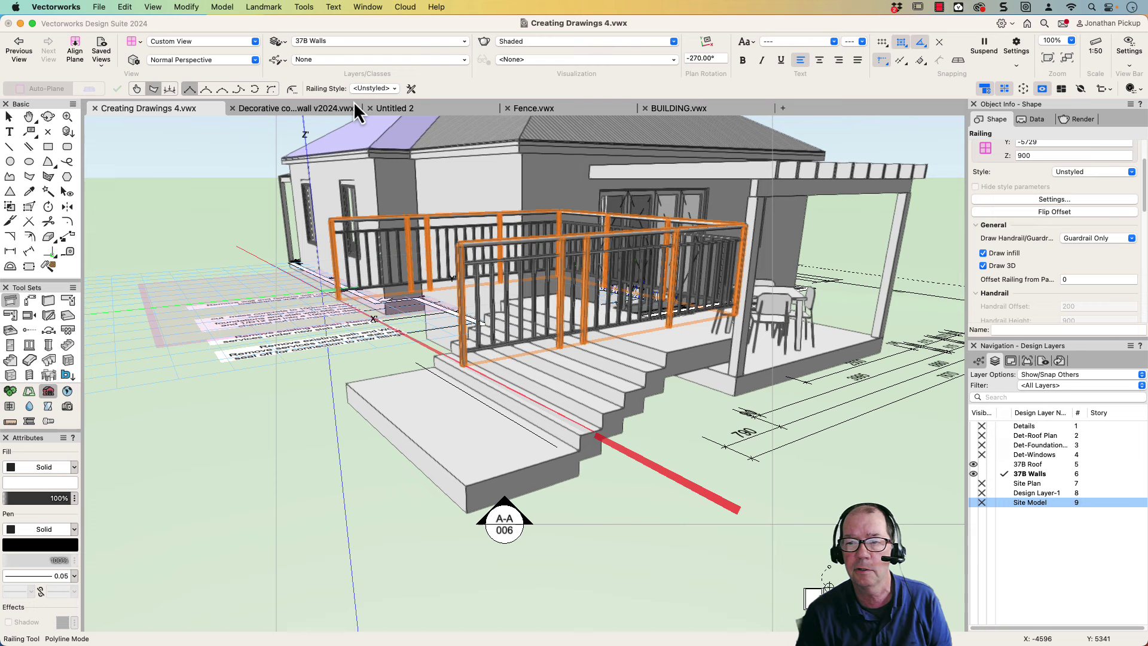
Set the railing's offset from its path to 50 and re-apply gravity with the Reshape tool so it drops onto the steps
{"action": "left_click", "coordinate": [29, 206]}
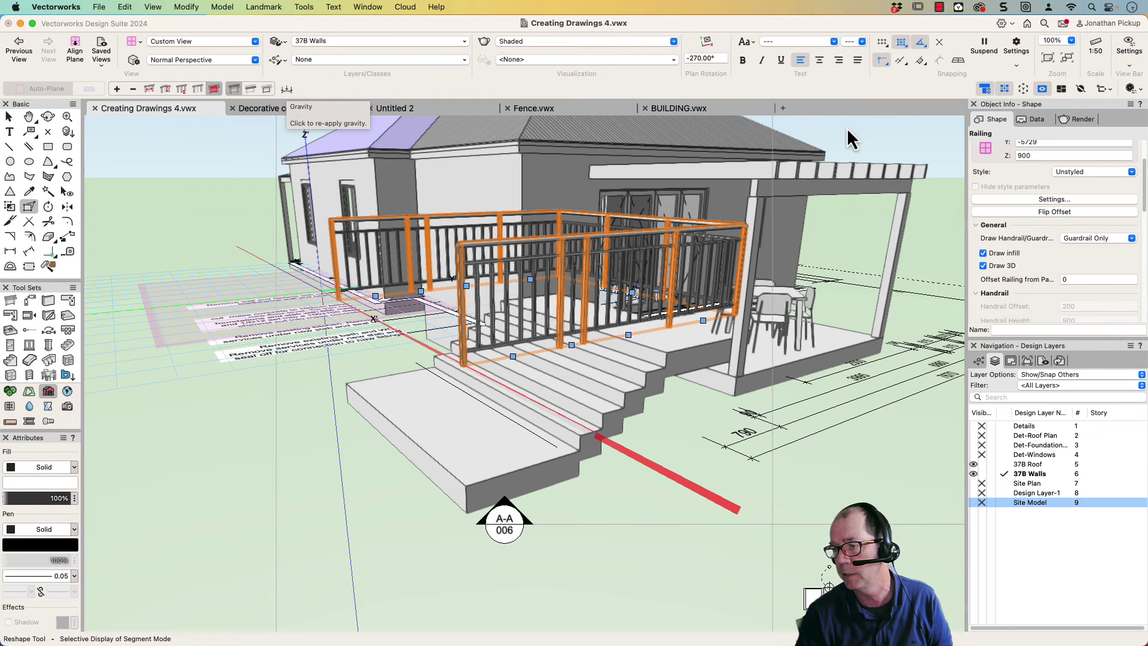
{"action": "left_click", "coordinate": [1077, 279]}
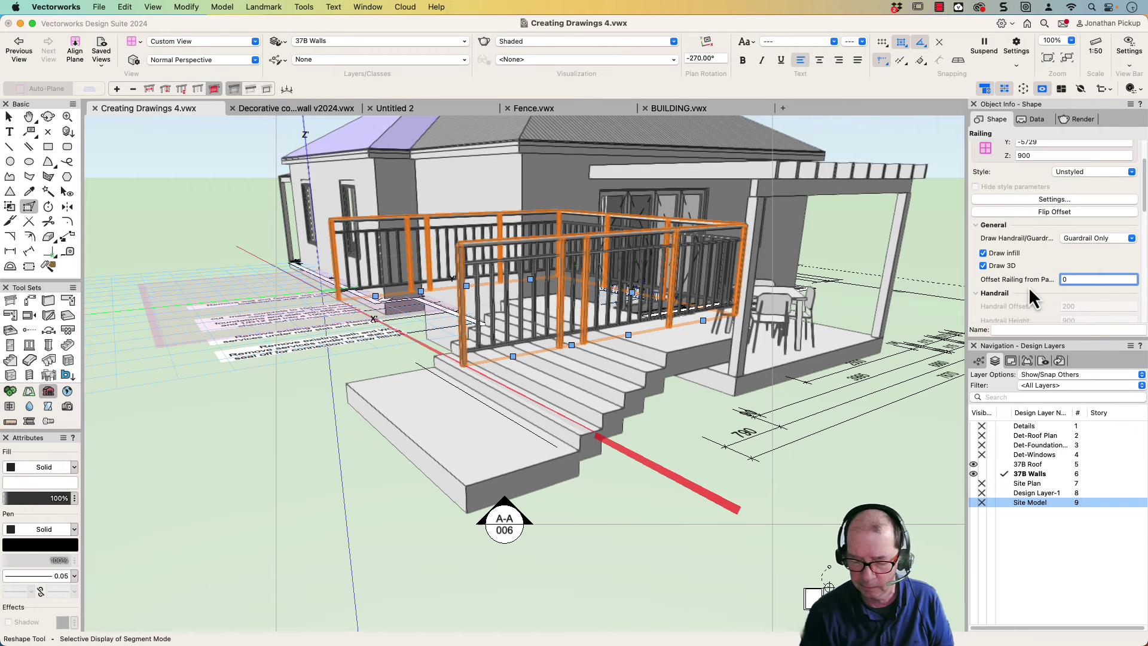
{"action": "type", "text": "50"}
{"action": "key", "text": "Return"}
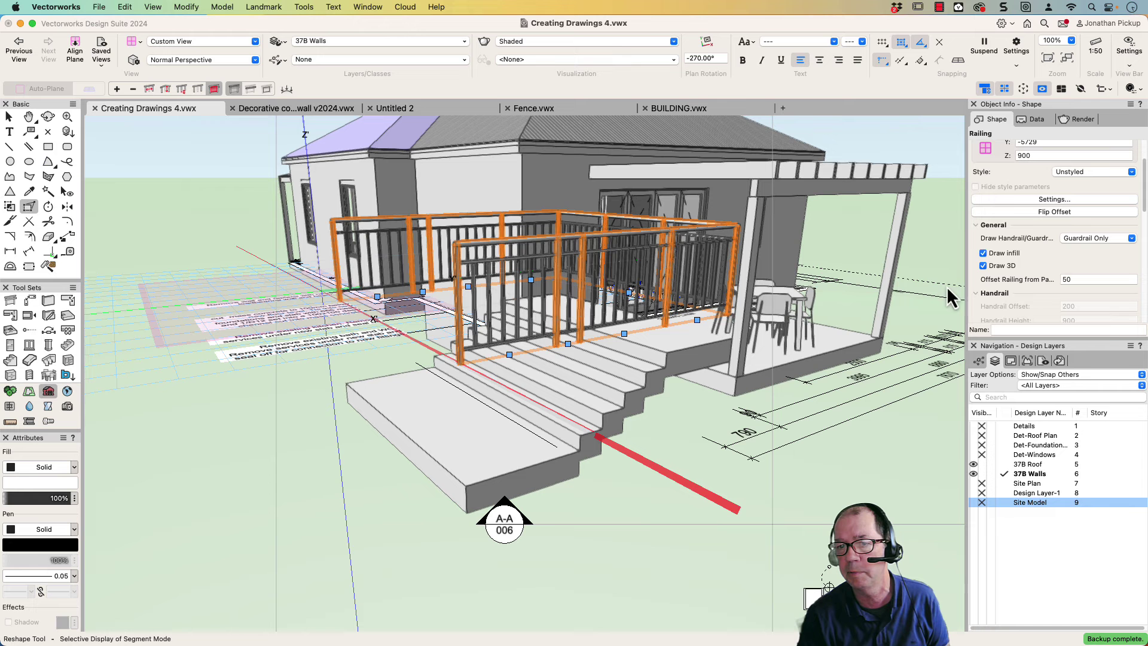
{"action": "left_click", "coordinate": [287, 89]}
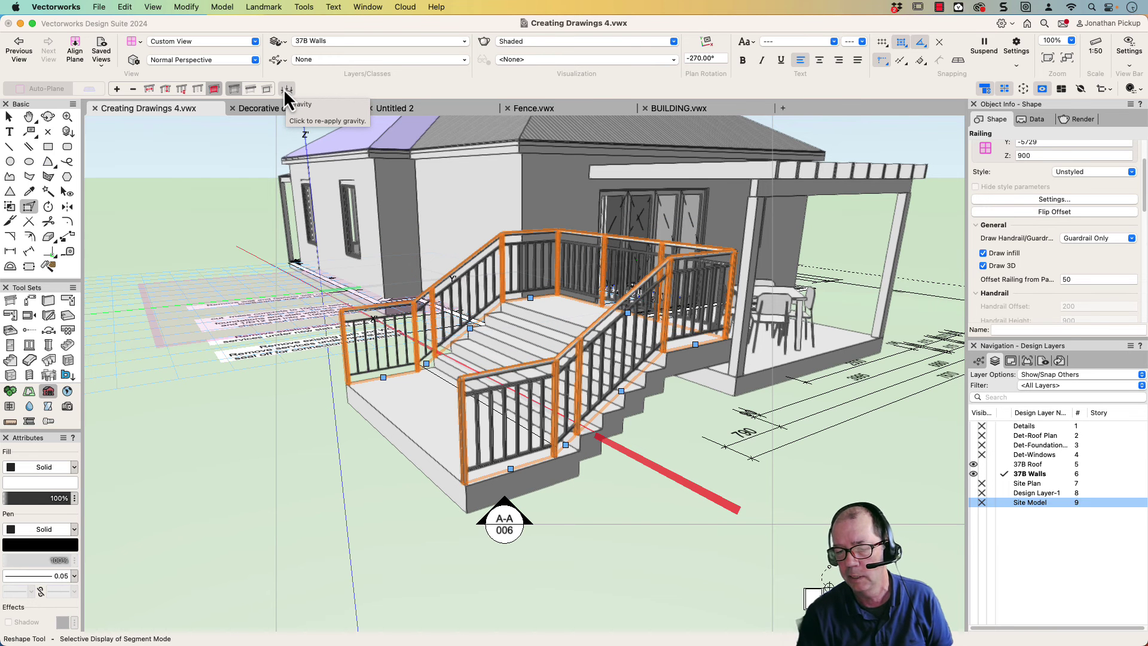
Replace the railing's style with Vertical guardrail only
{"action": "key", "text": "shift+c"}
{"action": "left_click_drag", "start_coordinate": [131, 207], "coordinate": [190, 233]}
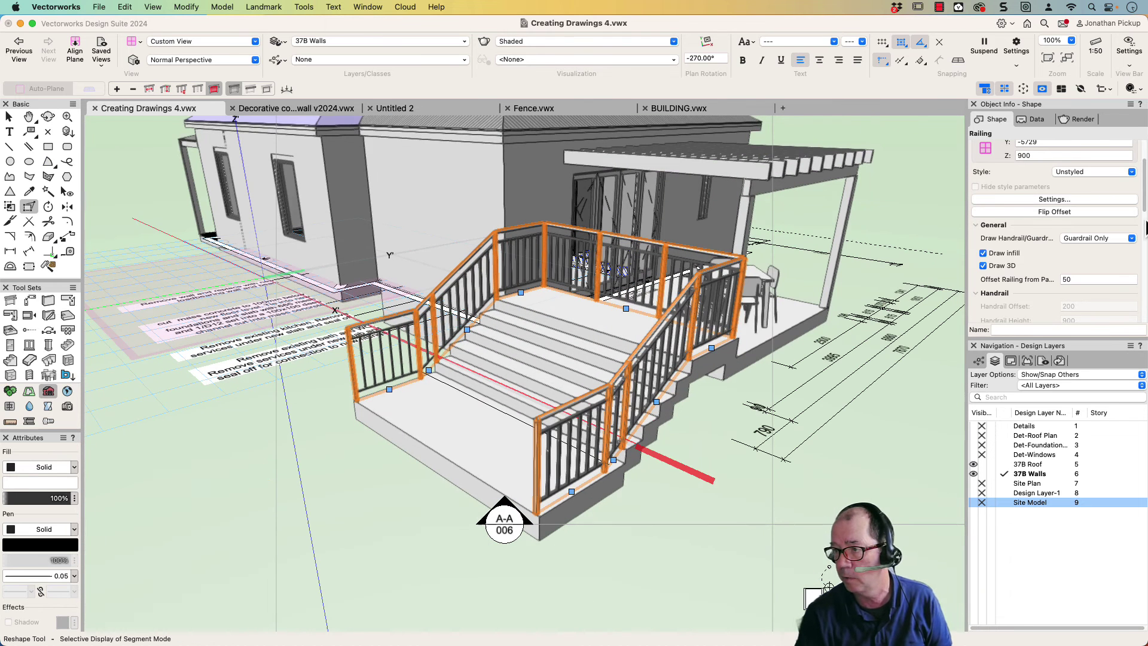
{"action": "left_click", "coordinate": [1074, 173]}
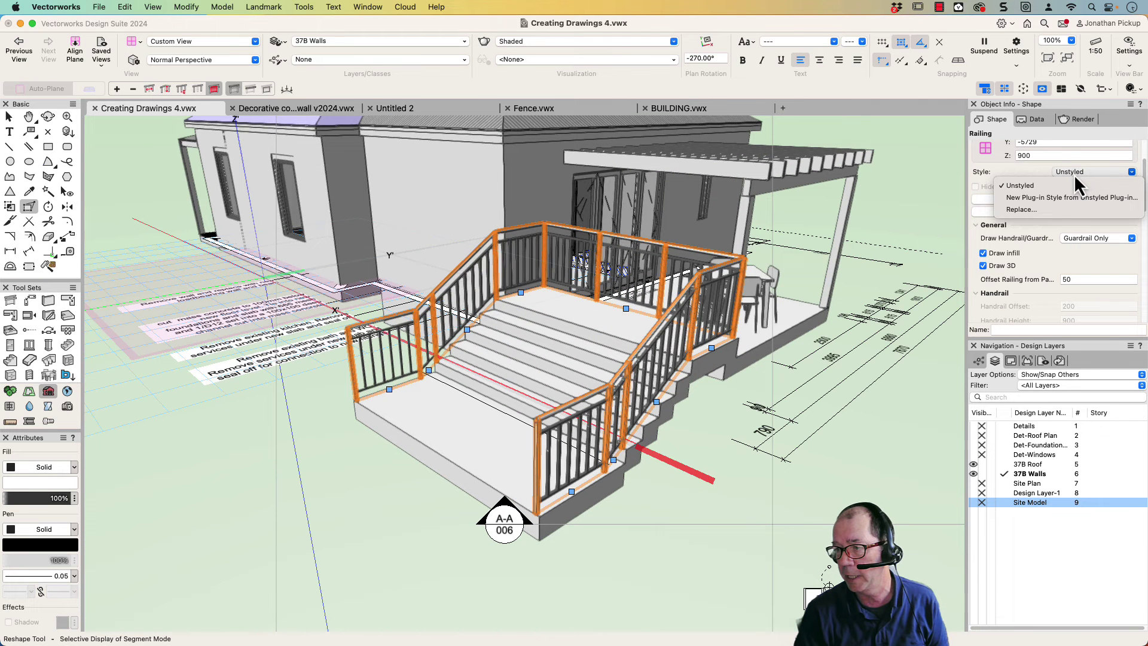
{"action": "left_click", "coordinate": [1019, 210]}
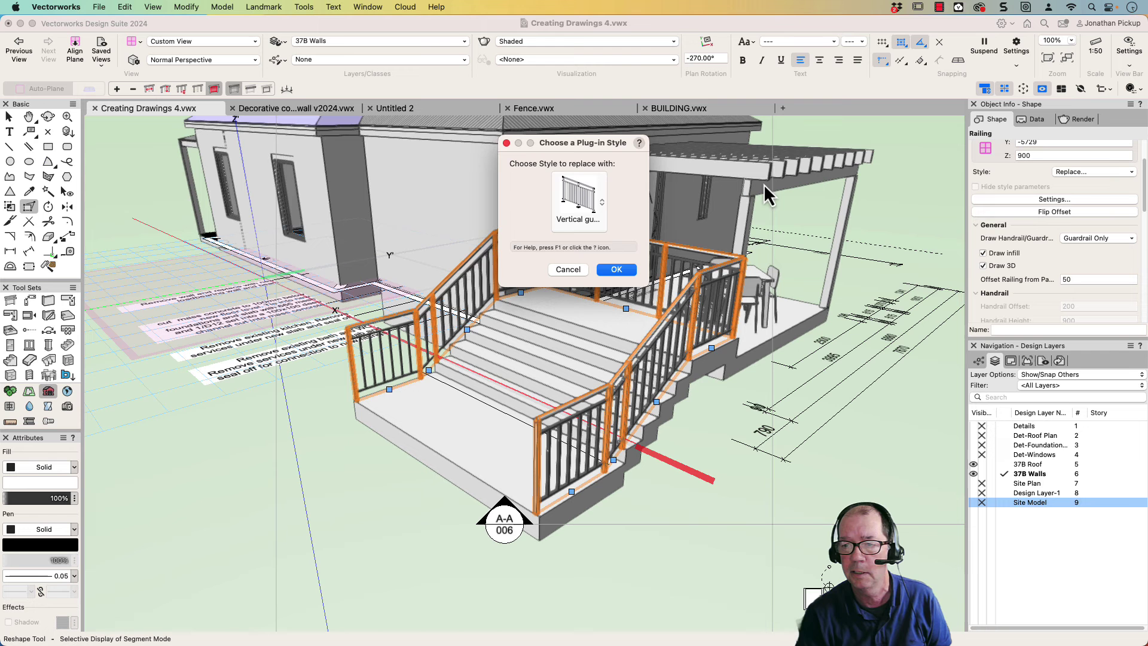
{"action": "left_click", "coordinate": [620, 275]}
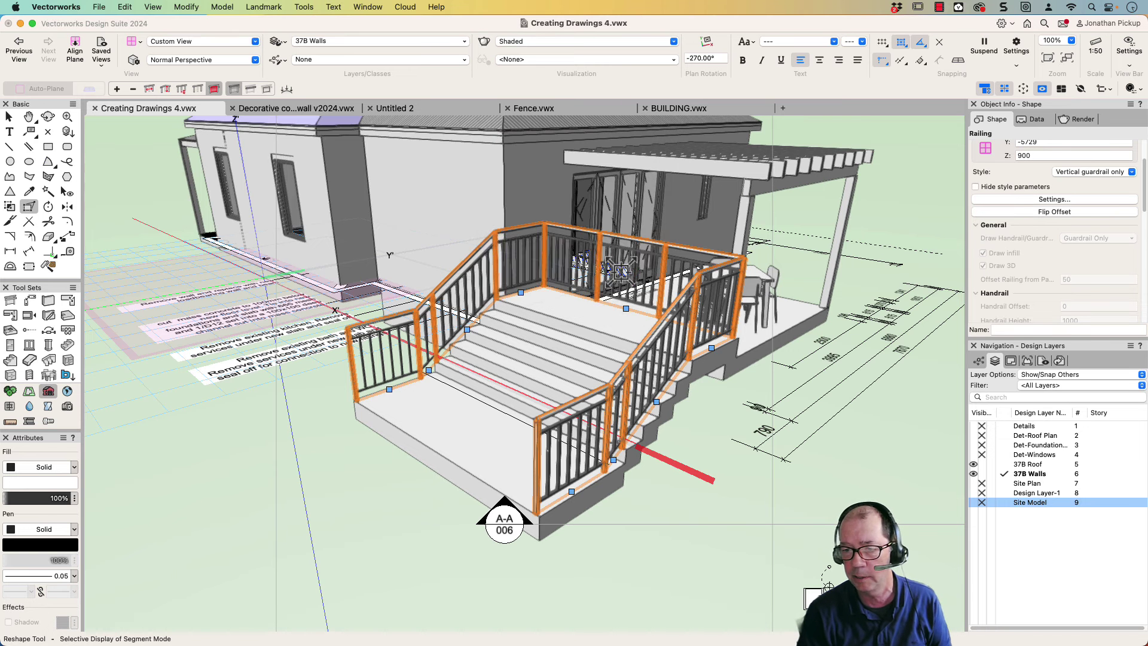
Replace the railing's style with Railing - Handrail only from the current file's styles
{"action": "left_click", "coordinate": [1071, 173]}
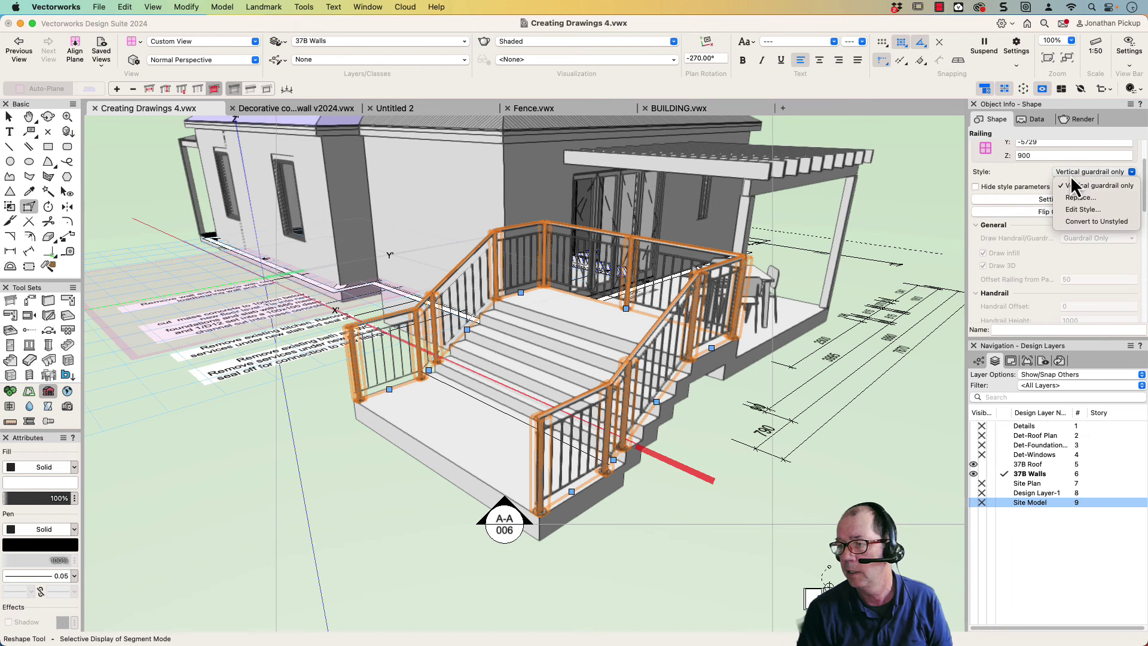
{"action": "left_click", "coordinate": [1071, 201]}
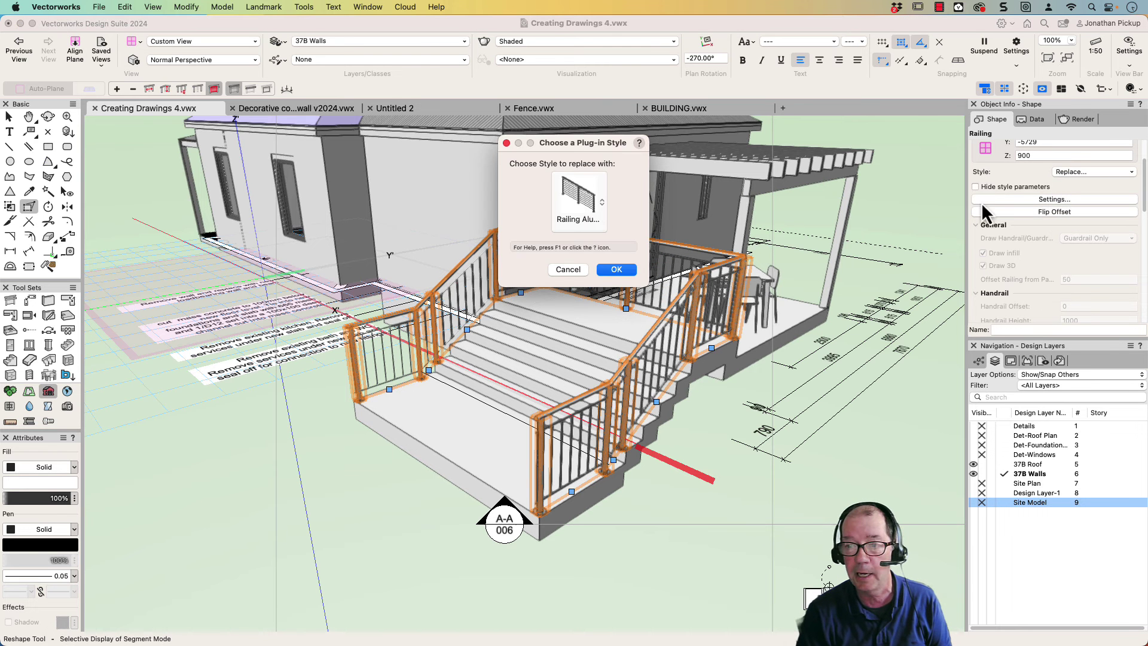
{"action": "left_click", "coordinate": [587, 205]}
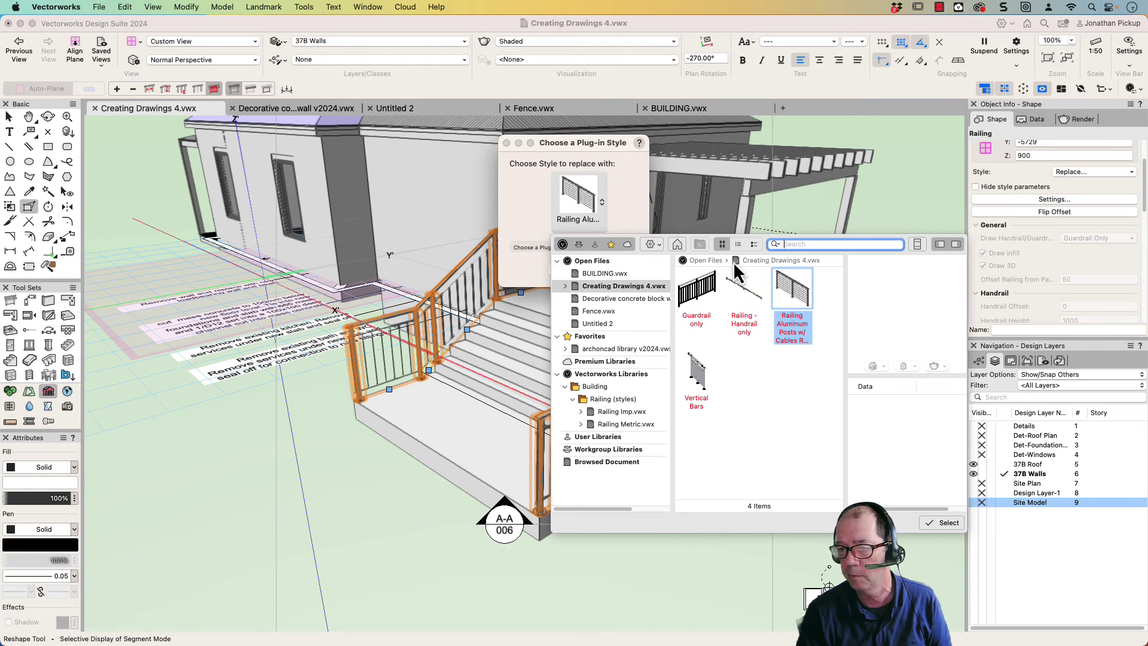
{"action": "left_click", "coordinate": [747, 296]}
{"action": "double_click", "coordinate": [746, 296]}
{"action": "left_click", "coordinate": [609, 269]}
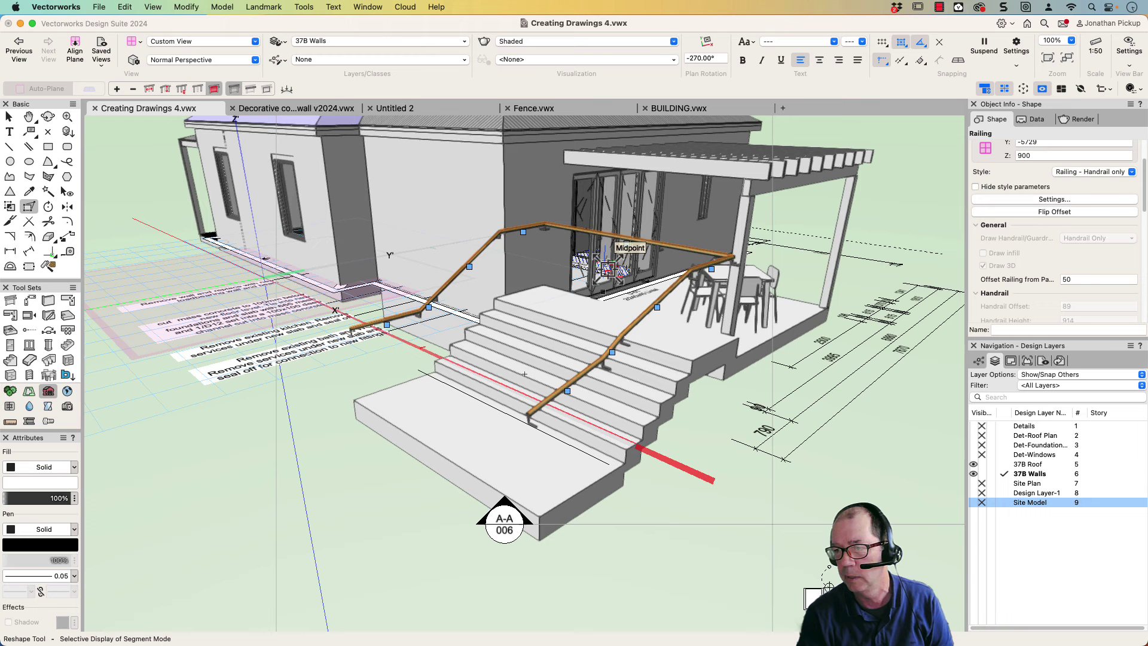
Replace the railing's style with Vertical Bars from the current file's styles
{"action": "left_click", "coordinate": [1095, 172]}
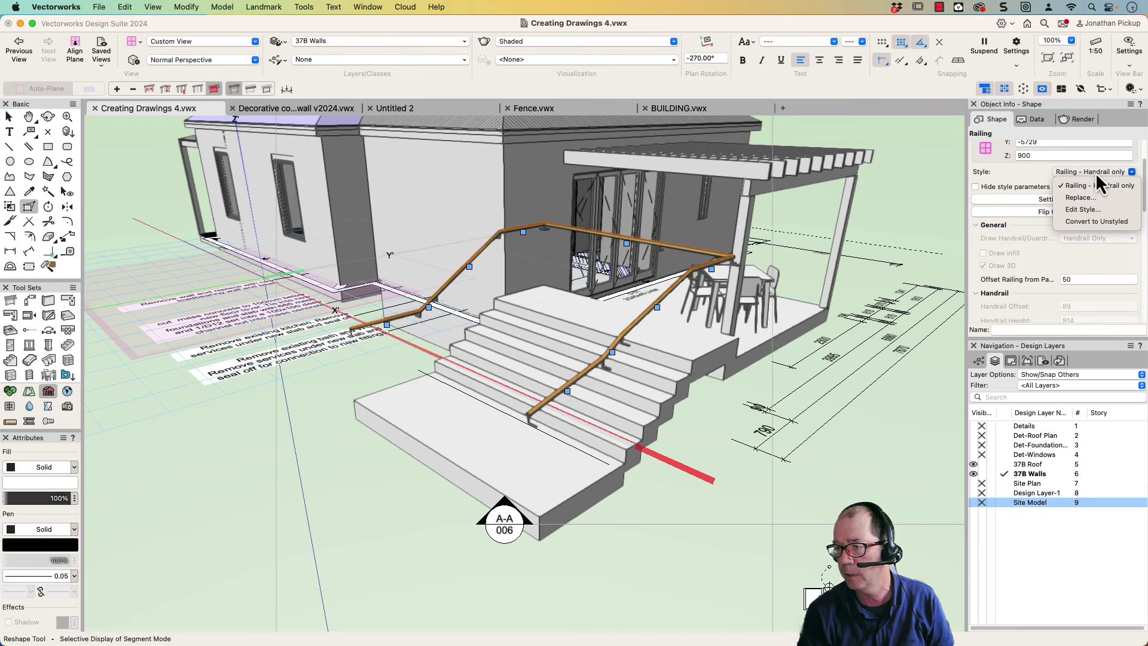
{"action": "left_click", "coordinate": [1080, 198]}
{"action": "left_click", "coordinate": [592, 200]}
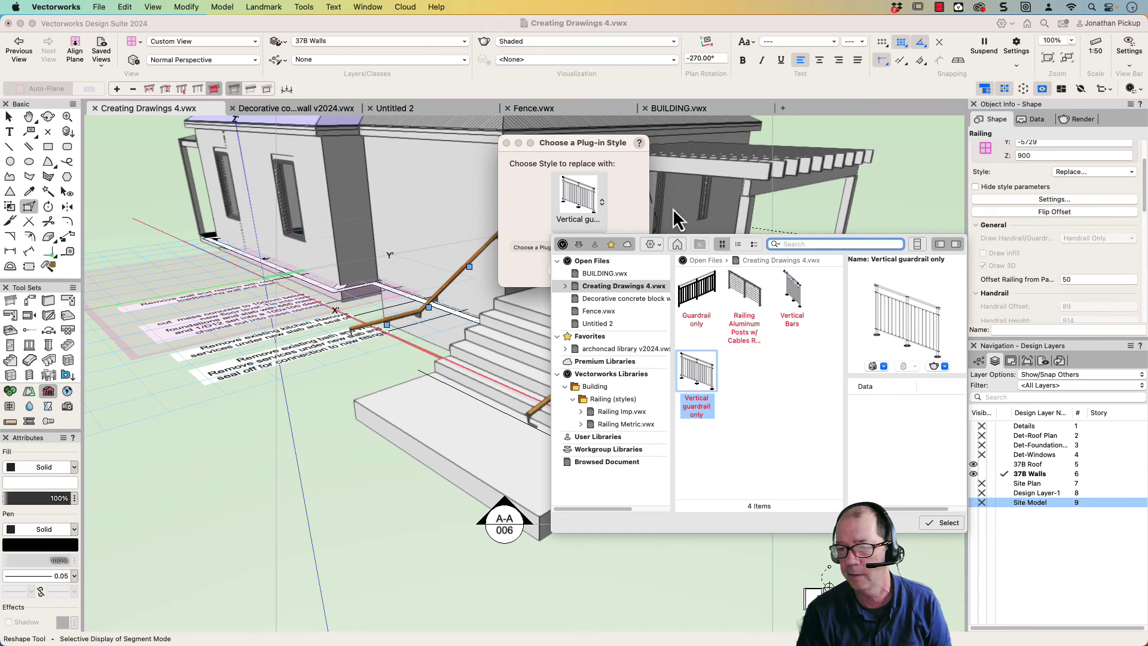
{"action": "left_click", "coordinate": [794, 296]}
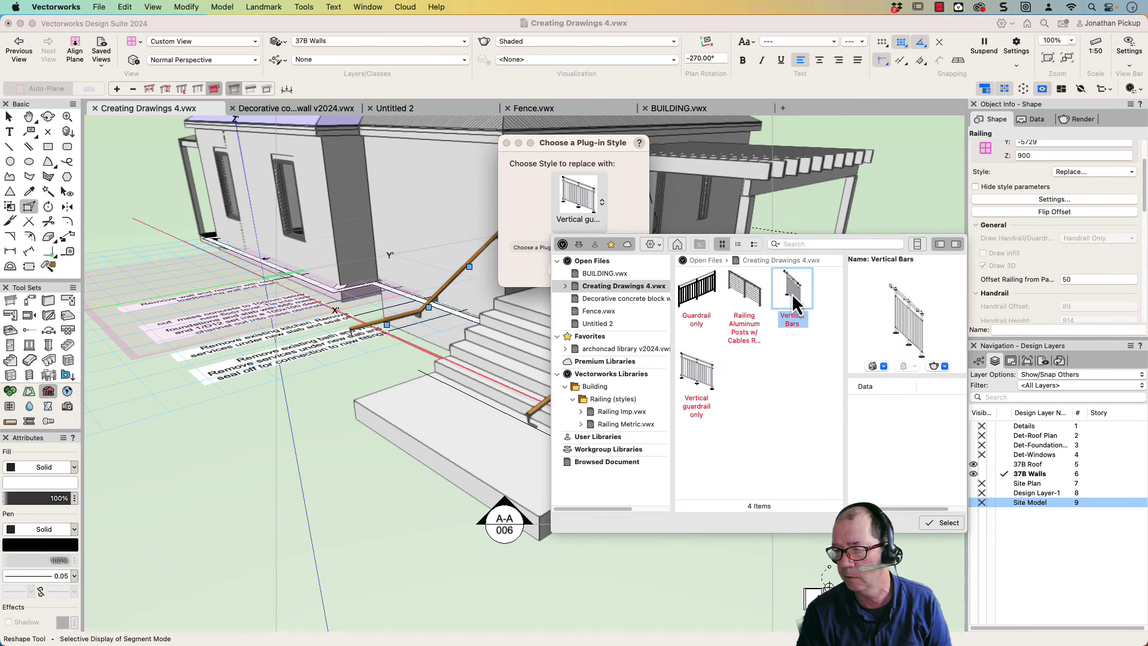
{"action": "double_click", "coordinate": [794, 298]}
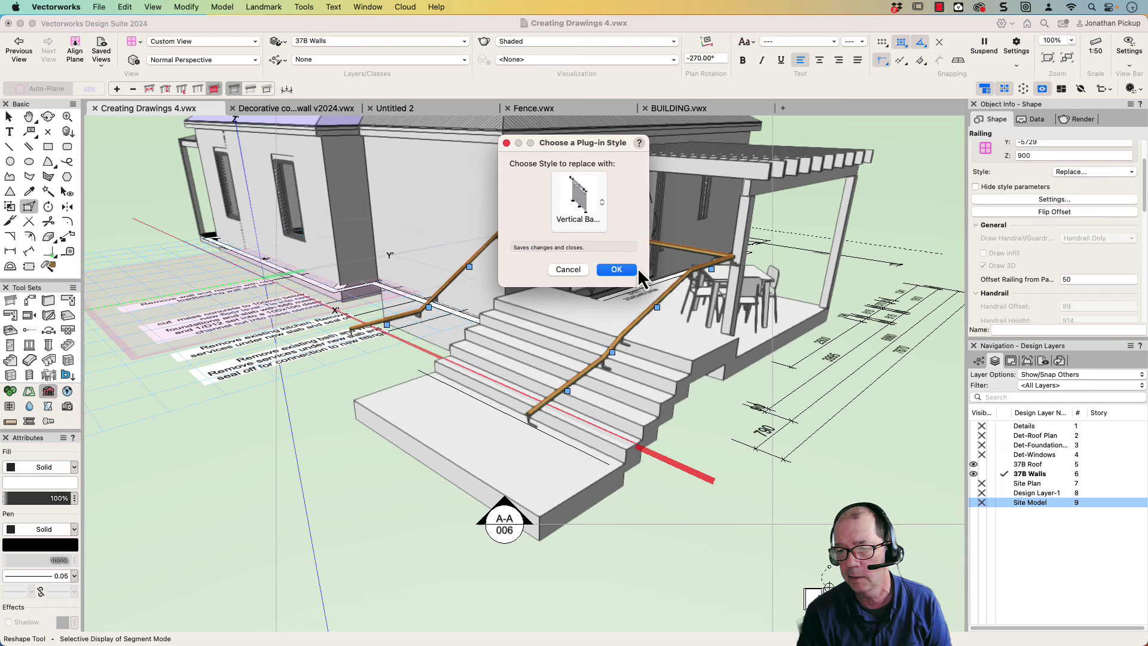
{"action": "left_click", "coordinate": [617, 270]}
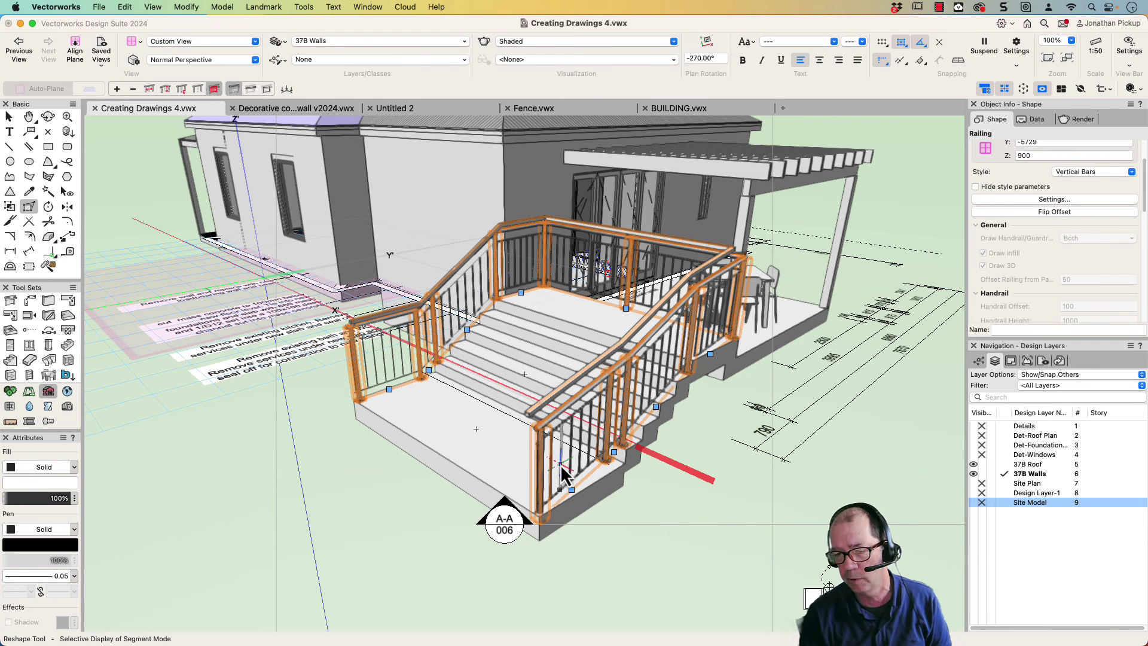
{"action": "middle_click_drag", "start_coordinate": [543, 410], "coordinate": [462, 430]}
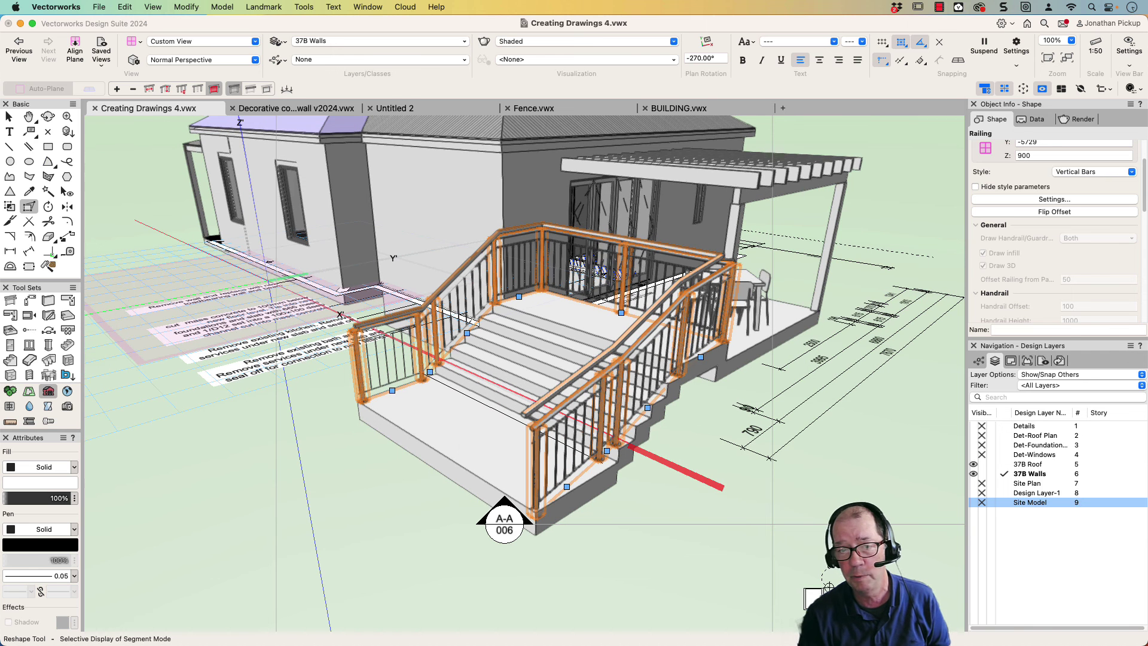
Open the Railing tool's preferences and review the handrail top rail, handrail termination and guardrail top rail settings
{"action": "left_click", "coordinate": [11, 302]}
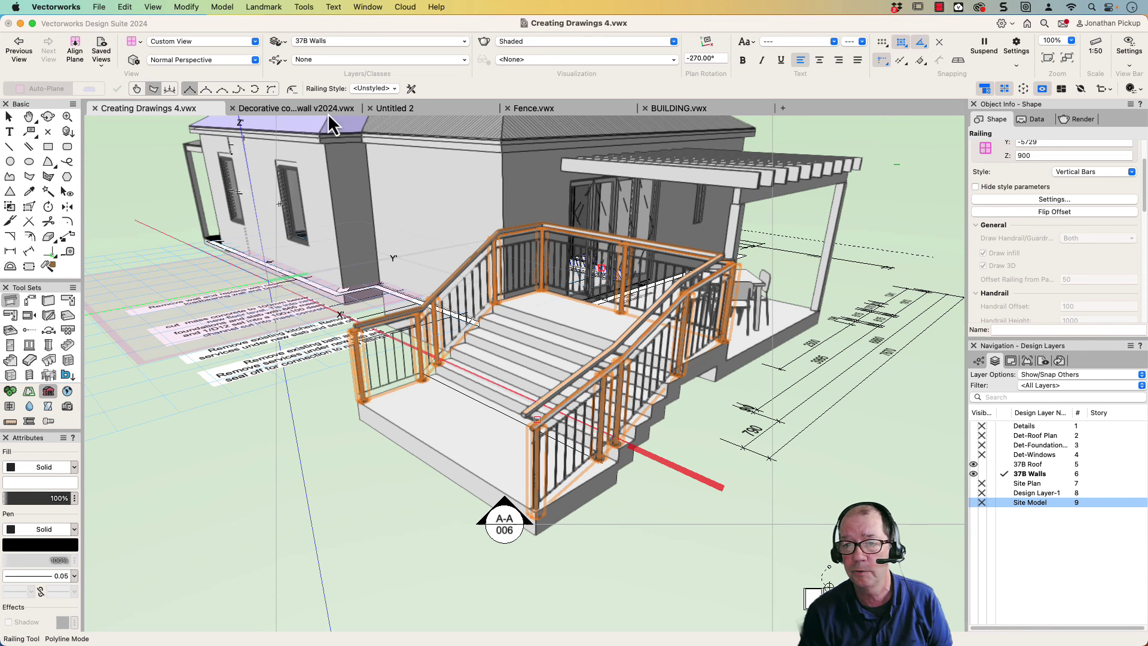
{"action": "left_click", "coordinate": [410, 88]}
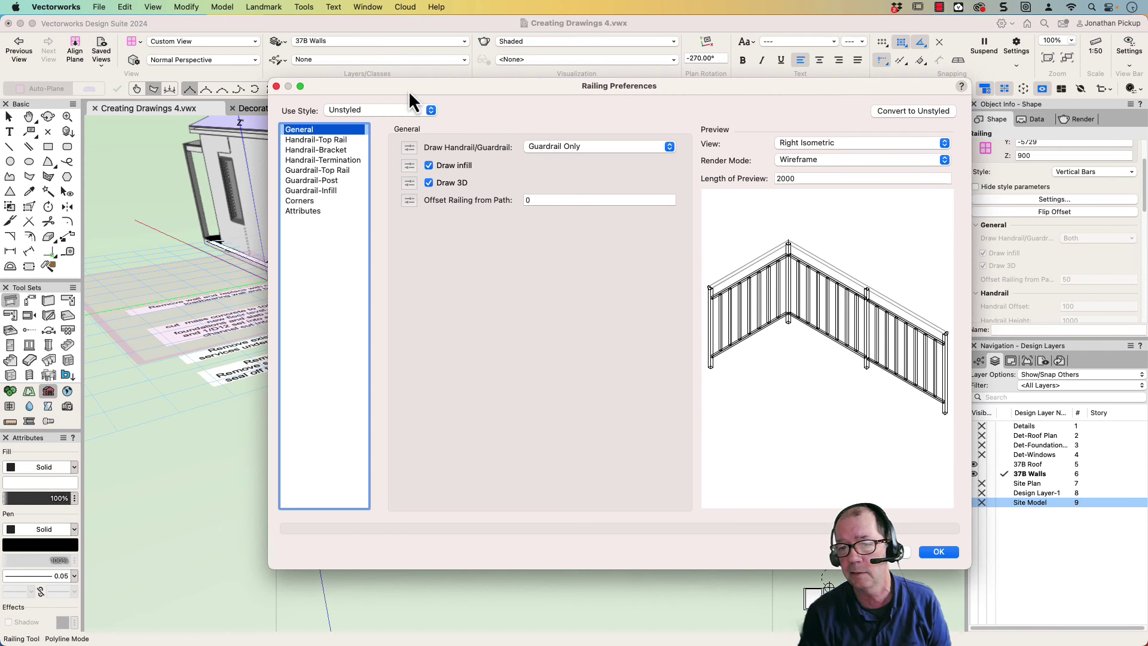
{"action": "left_click", "coordinate": [321, 141]}
{"action": "left_click", "coordinate": [316, 158]}
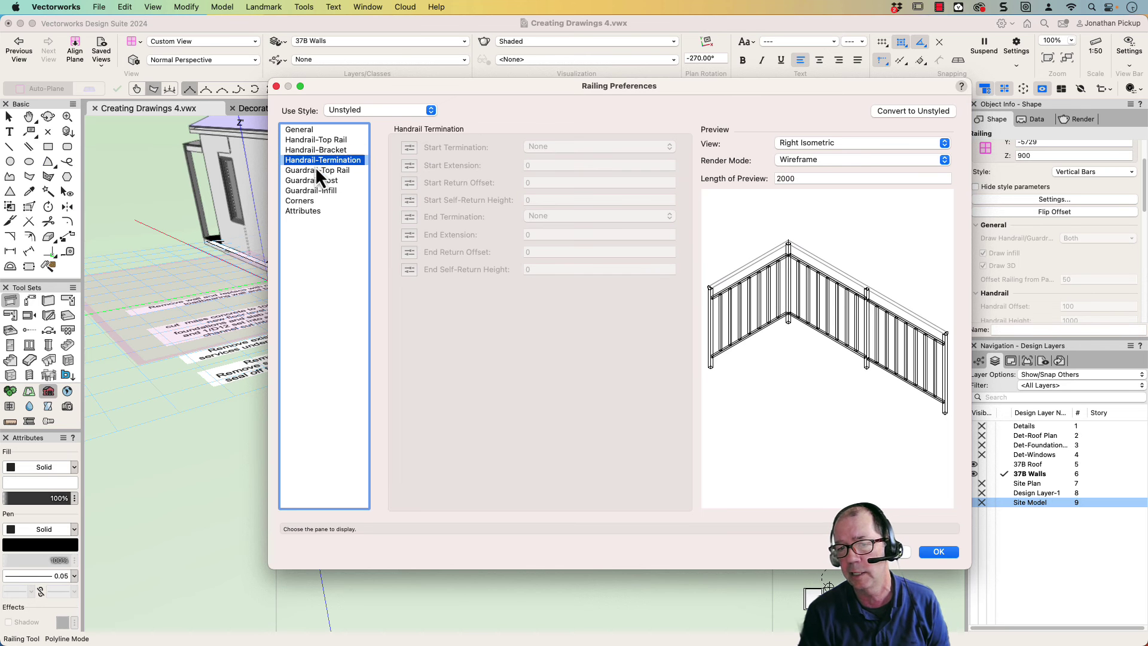
{"action": "left_click", "coordinate": [317, 172]}
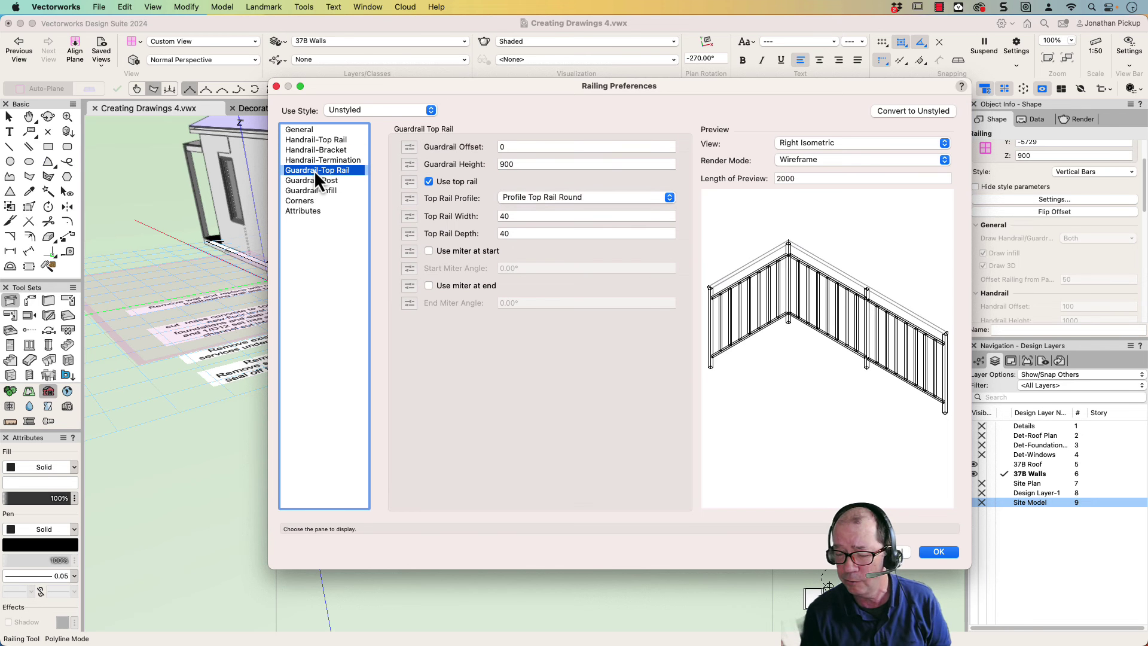
Browse the railing styles in the Railing Metric.vwx library, preview a glass panel railing, and close the preferences keeping the railing unstyled
{"action": "left_click", "coordinate": [358, 112]}
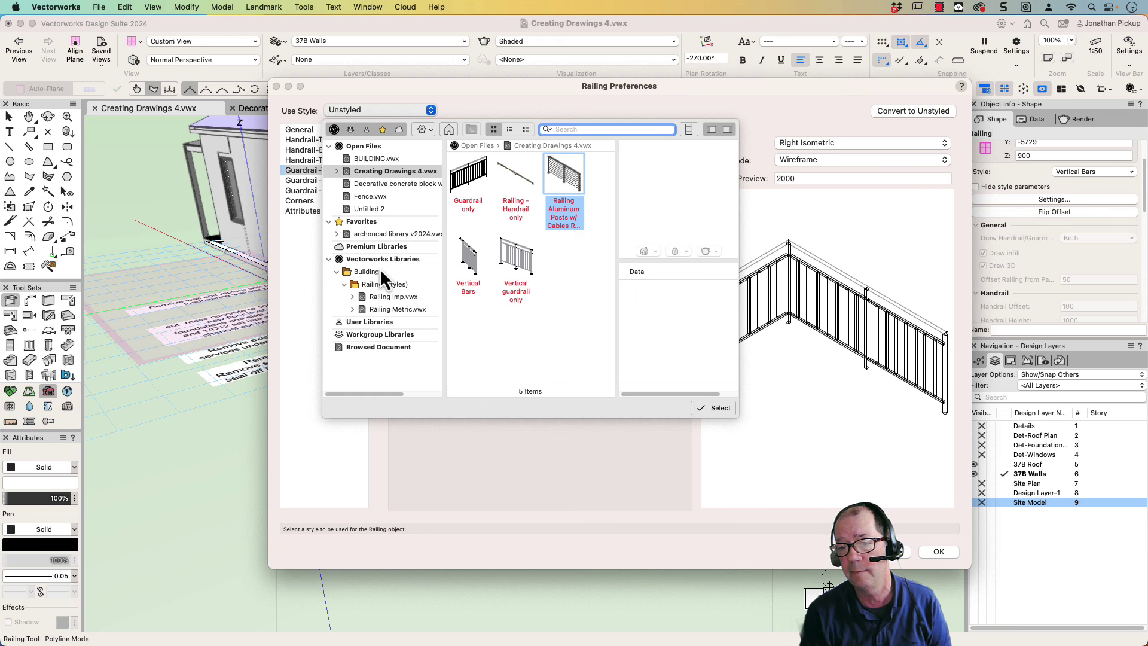
{"action": "left_click", "coordinate": [381, 298]}
{"action": "left_click", "coordinate": [382, 310]}
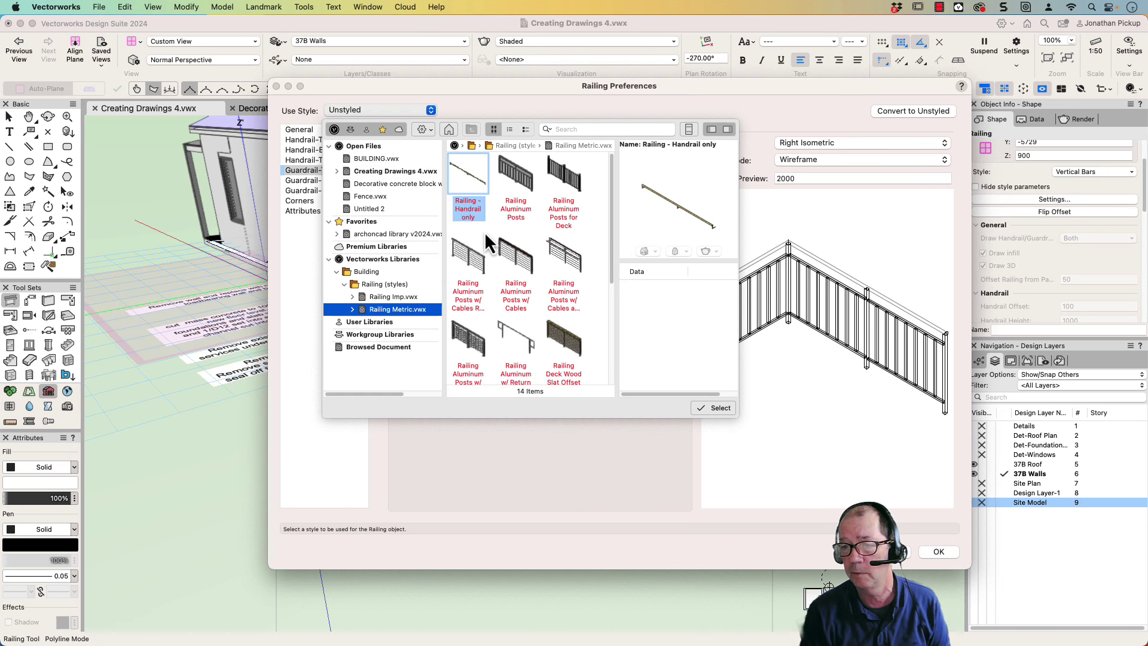
{"action": "scroll", "coordinate": [485, 233], "scroll_direction": "down", "scroll_amount": 5}
{"action": "scroll", "coordinate": [484, 234], "scroll_direction": "down", "scroll_amount": 2}
{"action": "left_click", "coordinate": [473, 262]}
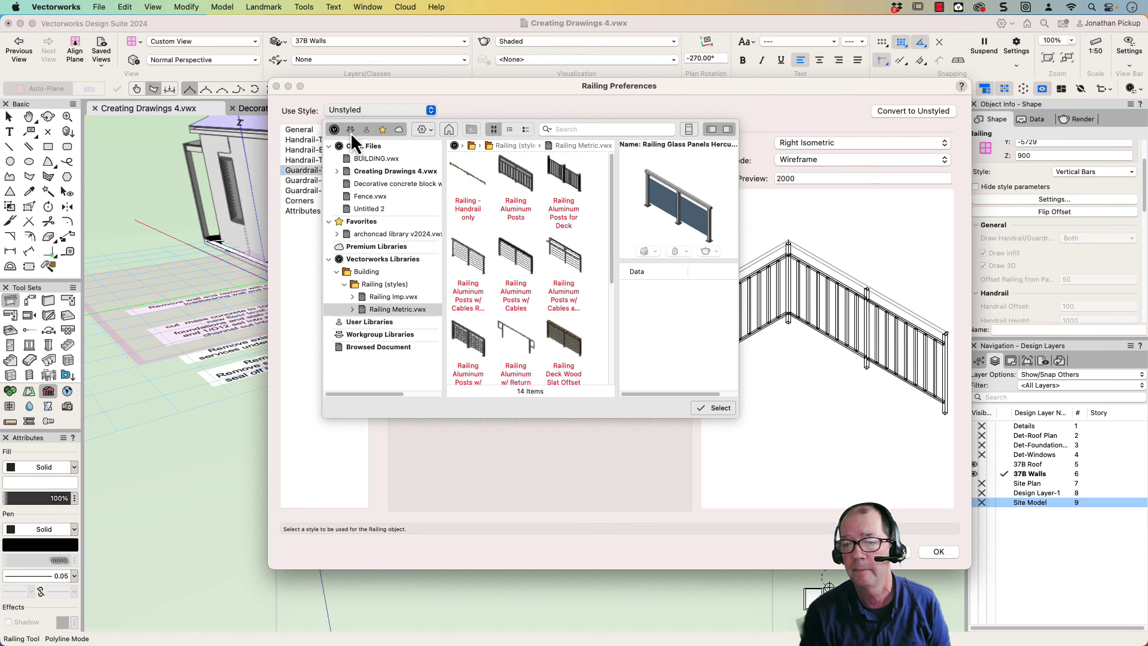
{"action": "left_click", "coordinate": [325, 90]}
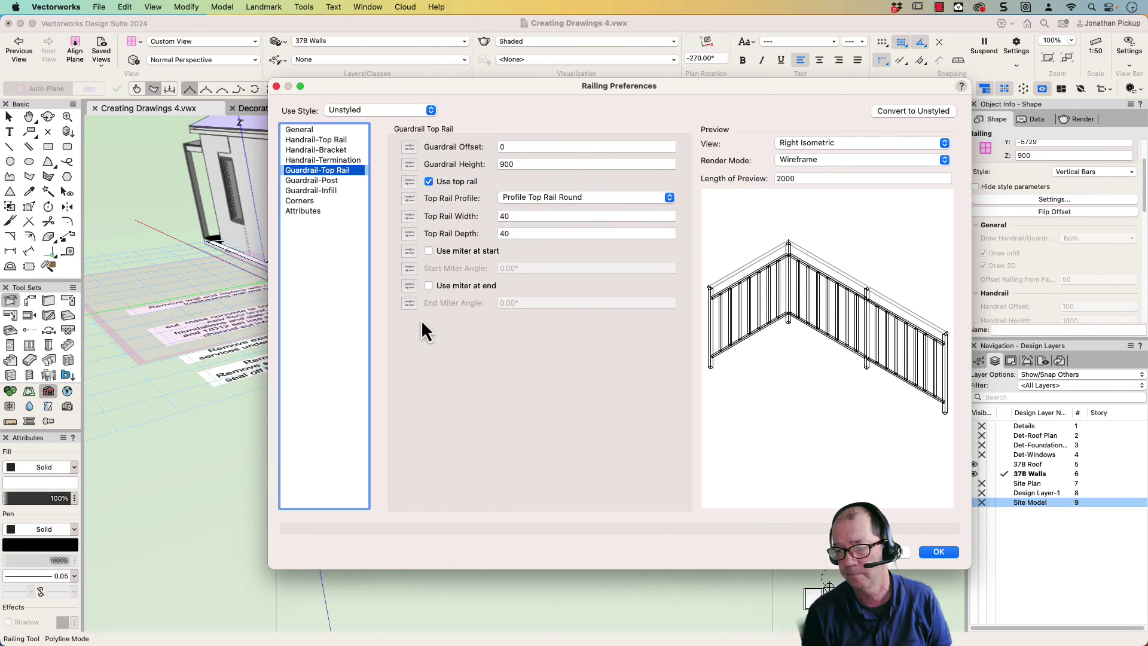
{"action": "key", "text": "Return"}
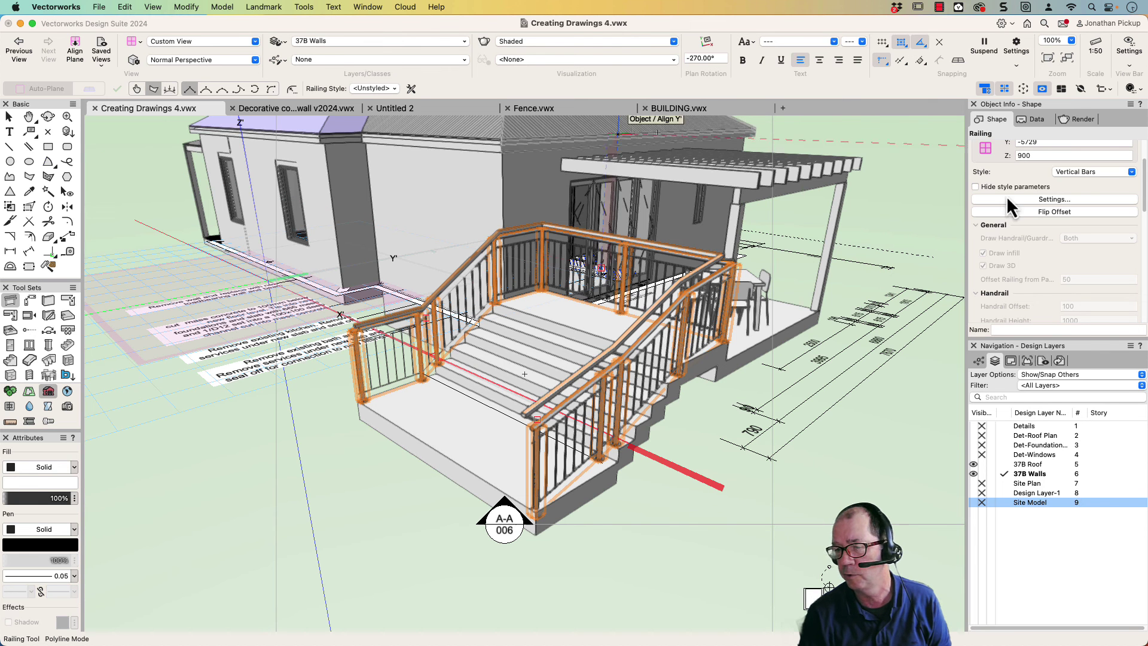
Activate the Reshape tool on the selected stair railing
{"action": "left_click", "coordinate": [29, 207]}
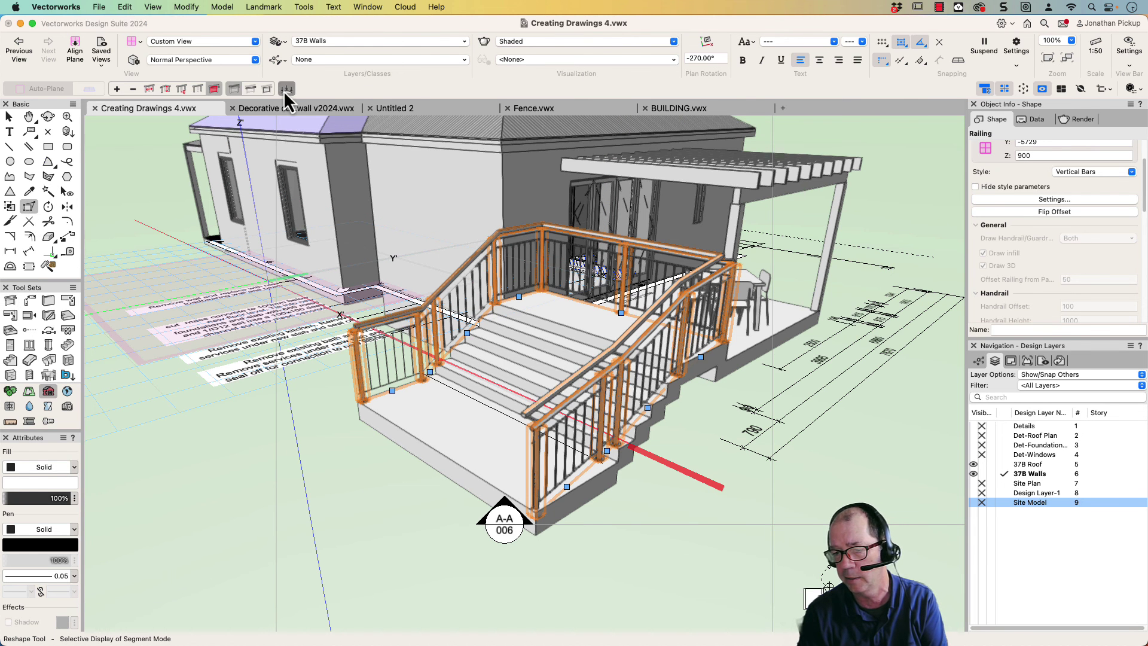